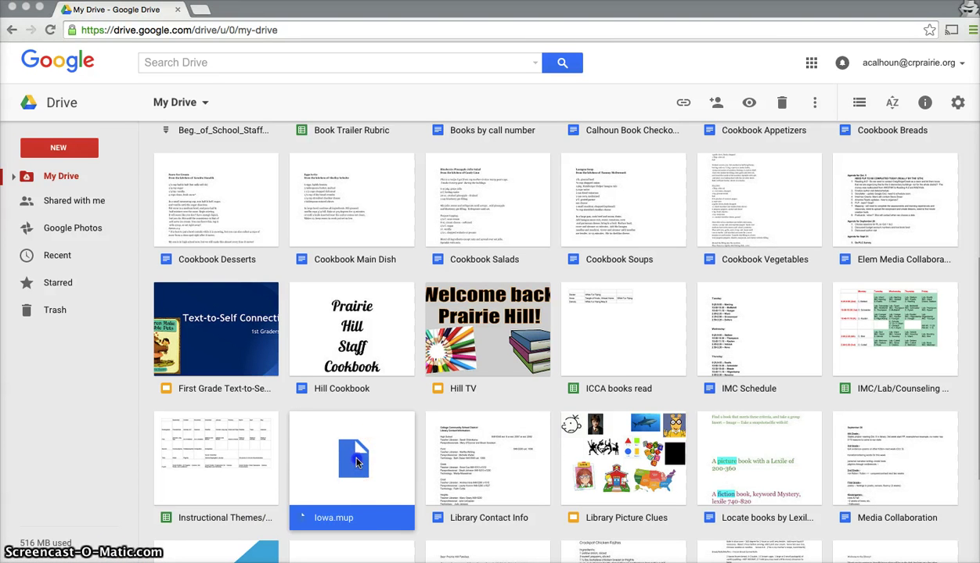
Open the Iowa.mup file from My Drive in Google Drive's preview.
double_click(357, 462)
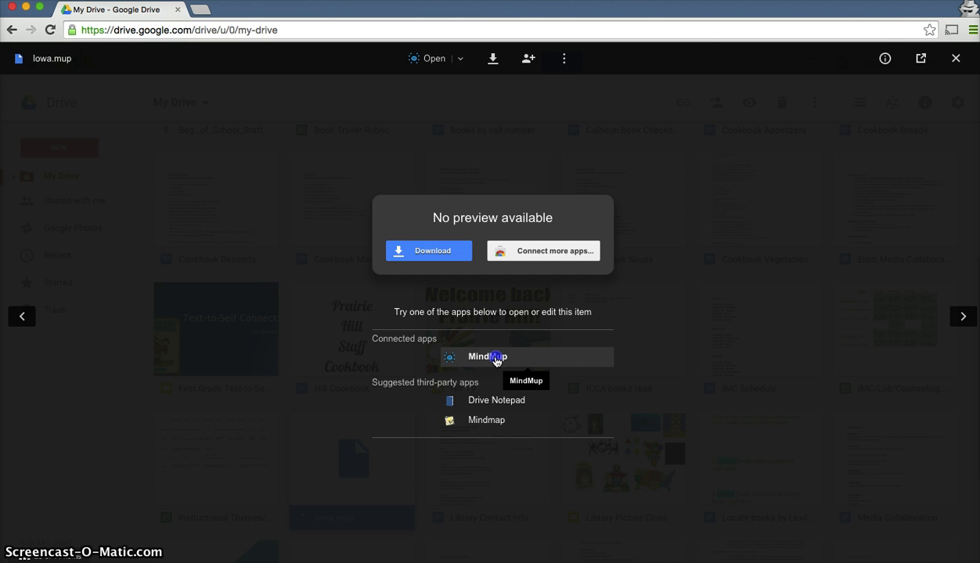
Load the Iowa map in MindMup and select its Iowa root node.
left_click(496, 359)
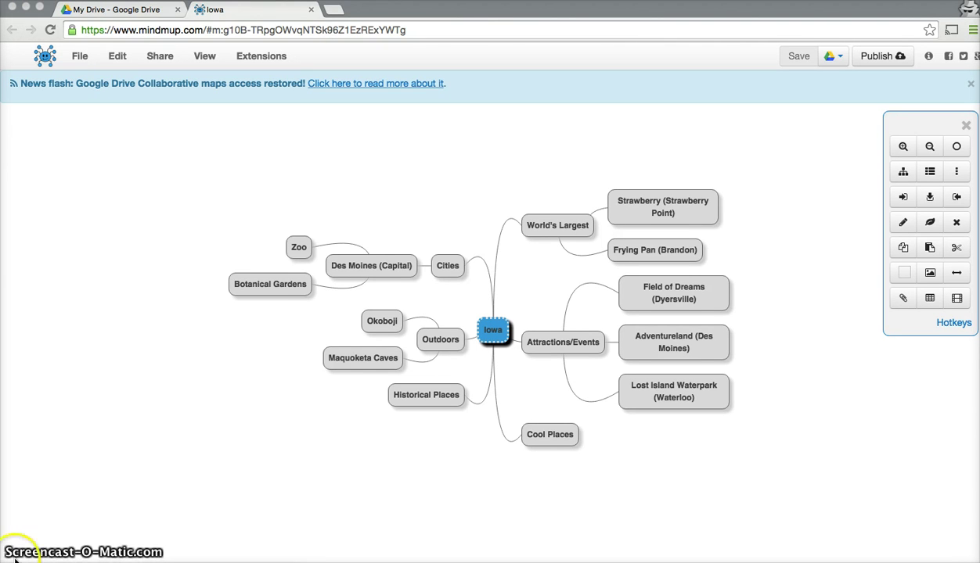
left_click(558, 342)
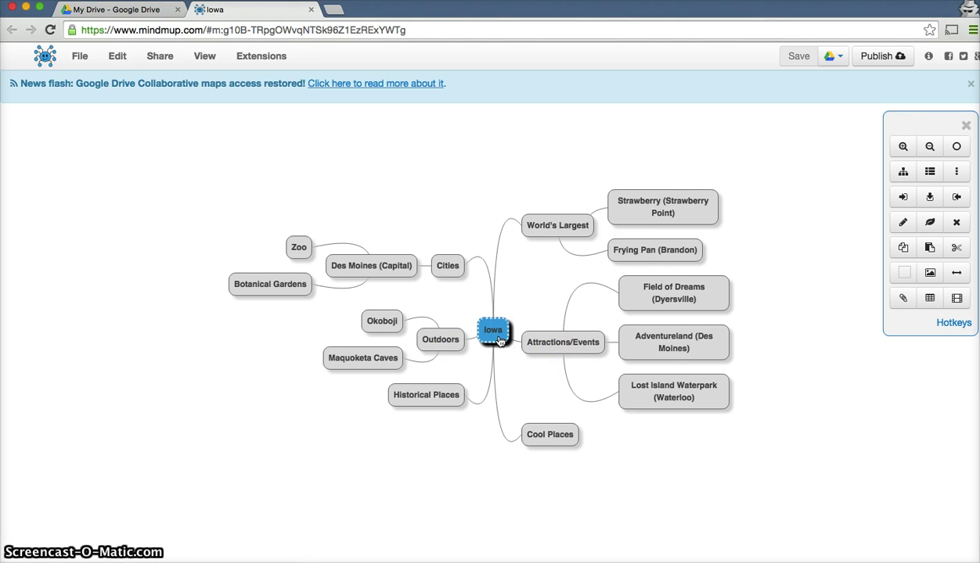
left_click_drag(499, 340, 491, 322)
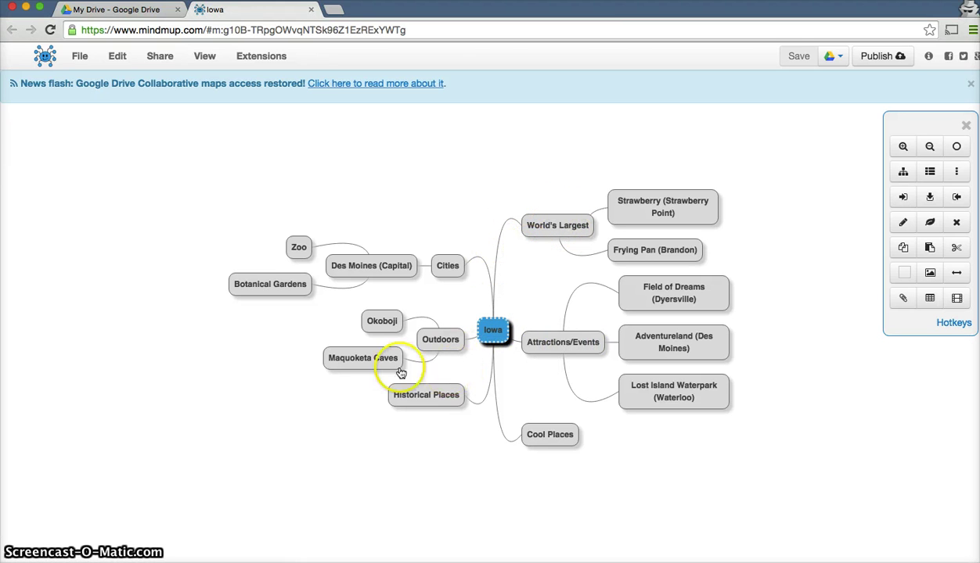
Give the Iowa root two new child branches named Sports and Events.
double_click(491, 332)
key("Tab")
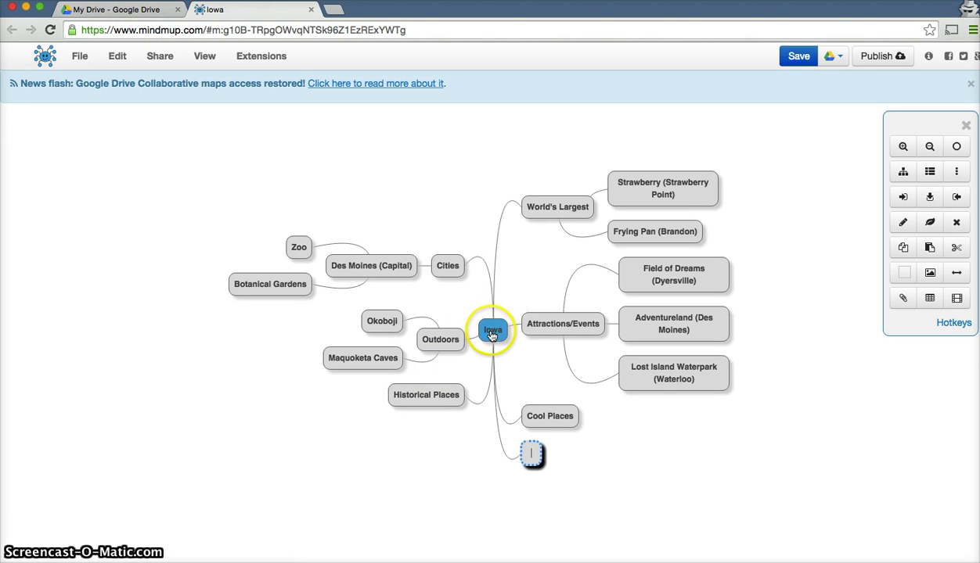
type("Sports")
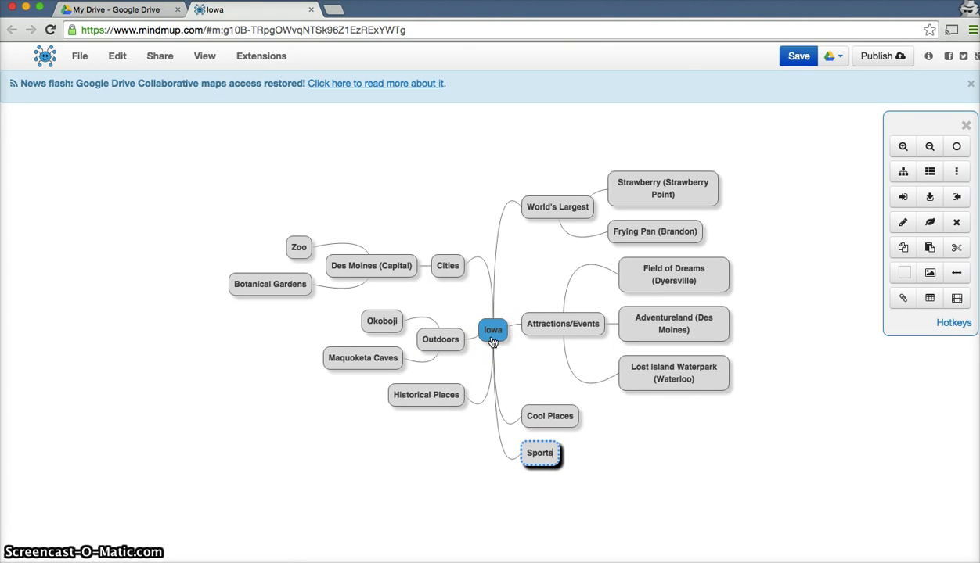
left_click(477, 321)
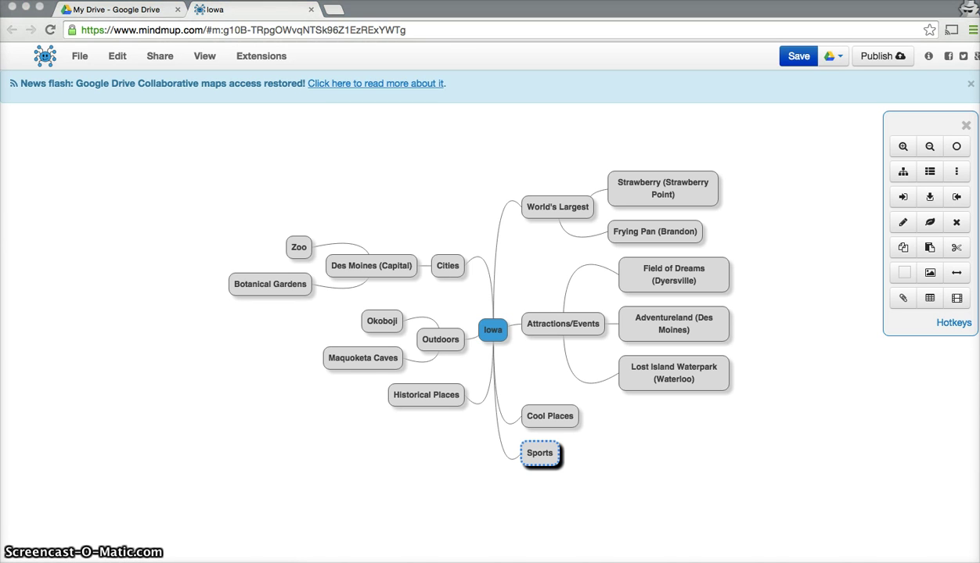
left_click(493, 332)
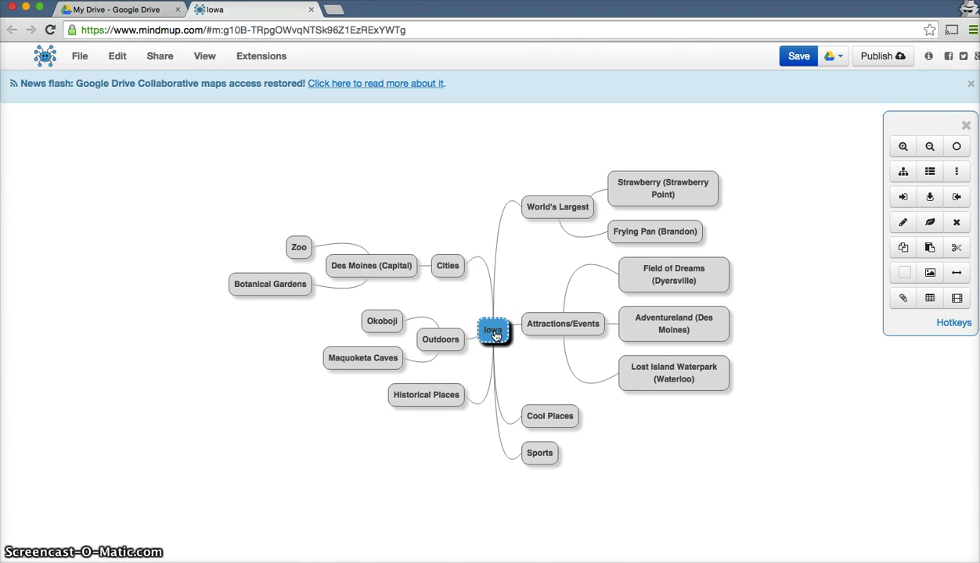
key("Tab")
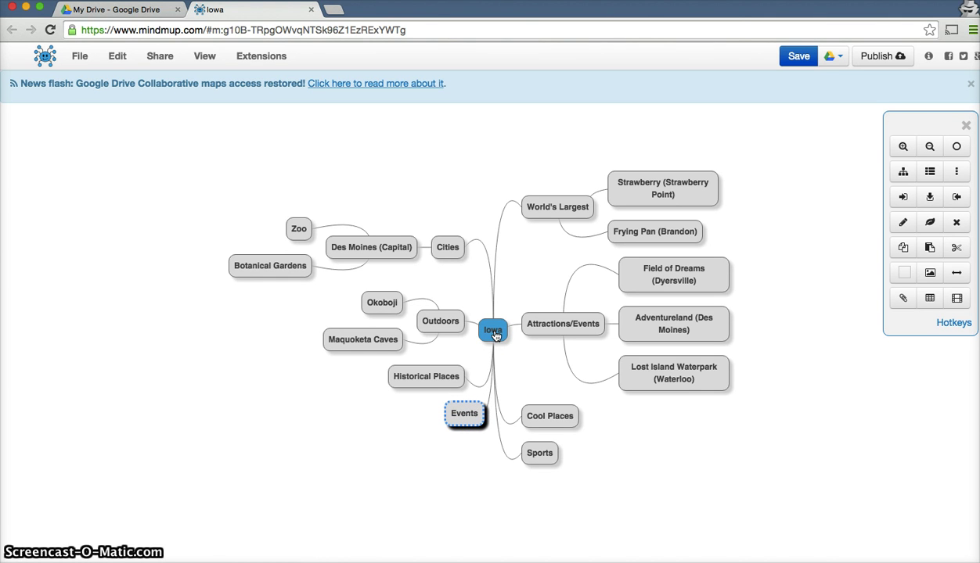
left_click(495, 459)
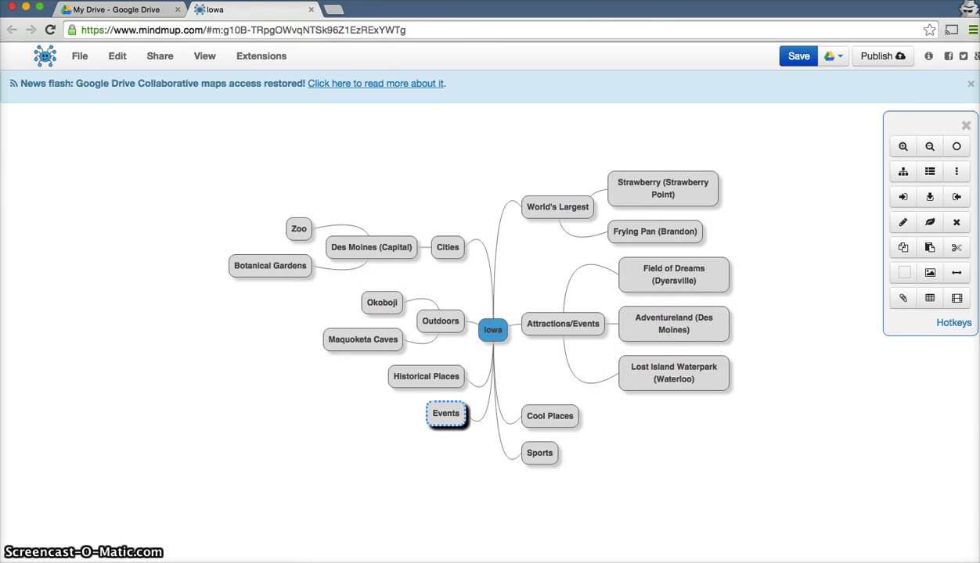
In a new tab, go to the Prairie Hill Library home page and launch States Research.
left_click(333, 11)
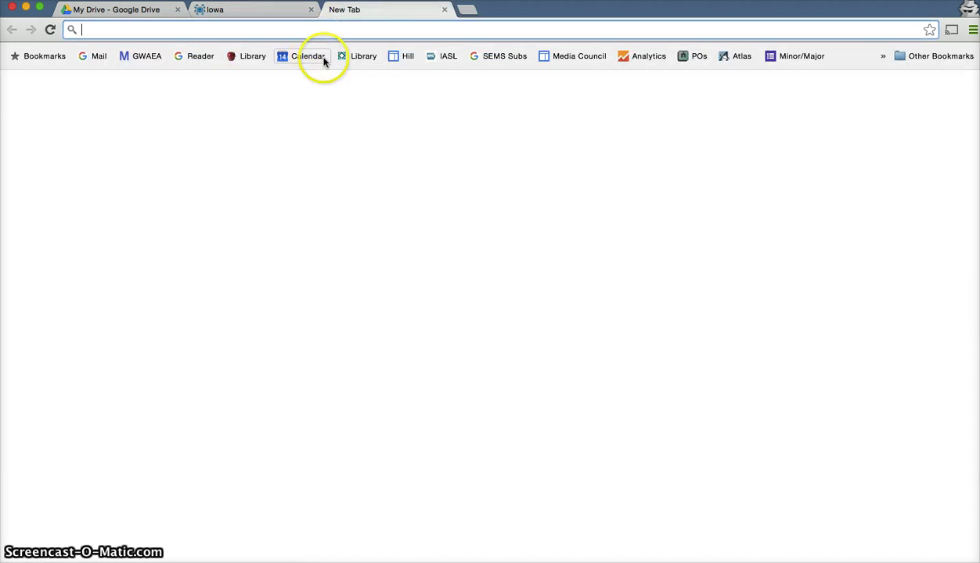
left_click(356, 61)
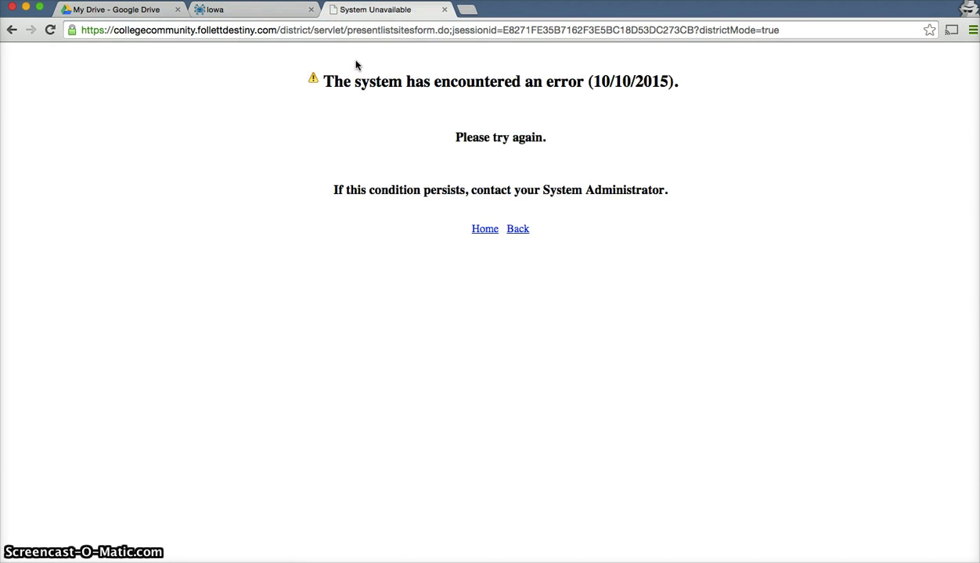
left_click(491, 229)
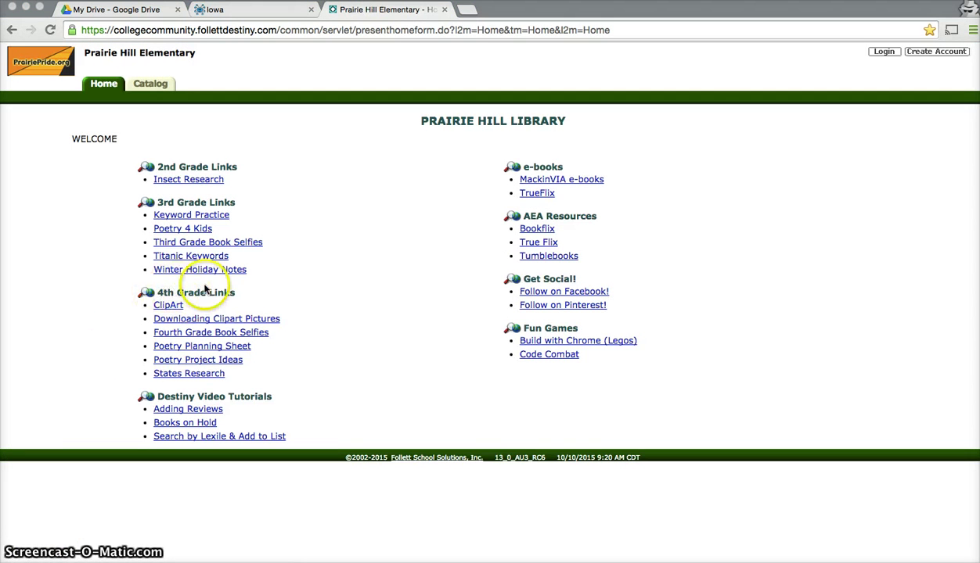
left_click(195, 379)
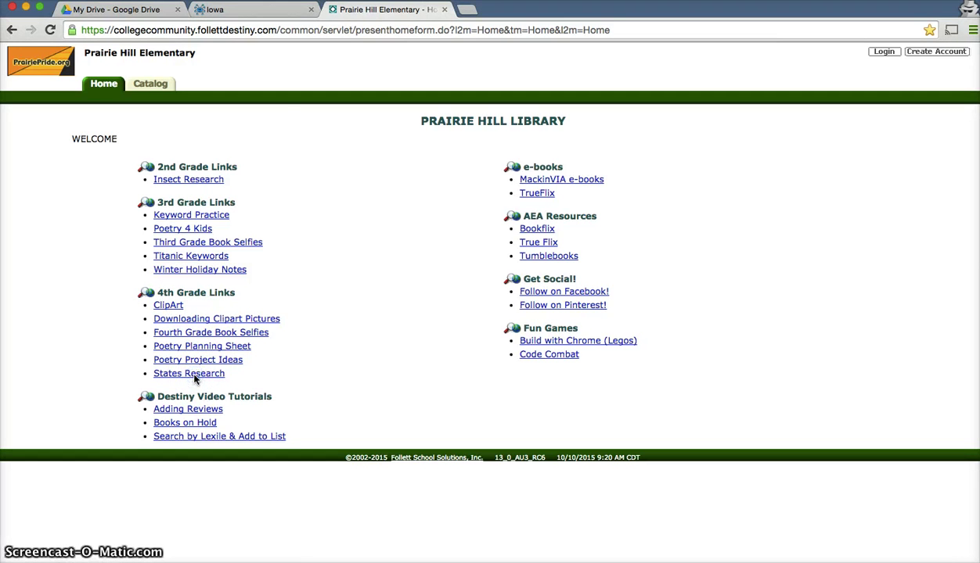
left_click(195, 378)
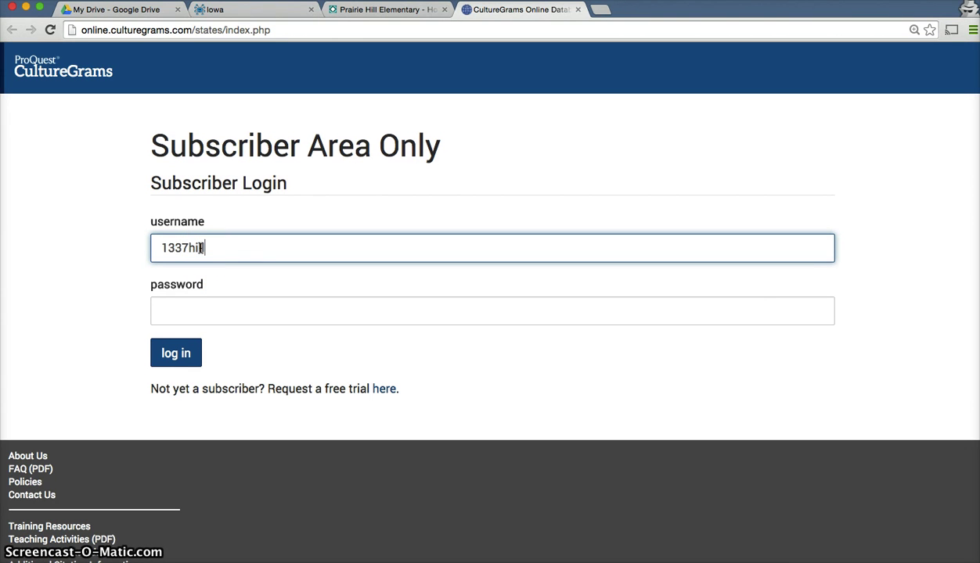
Review Iowa's Did You Know facts, highlighting the Strawberry Point sentence, then return to MindMup.
key("Tab")
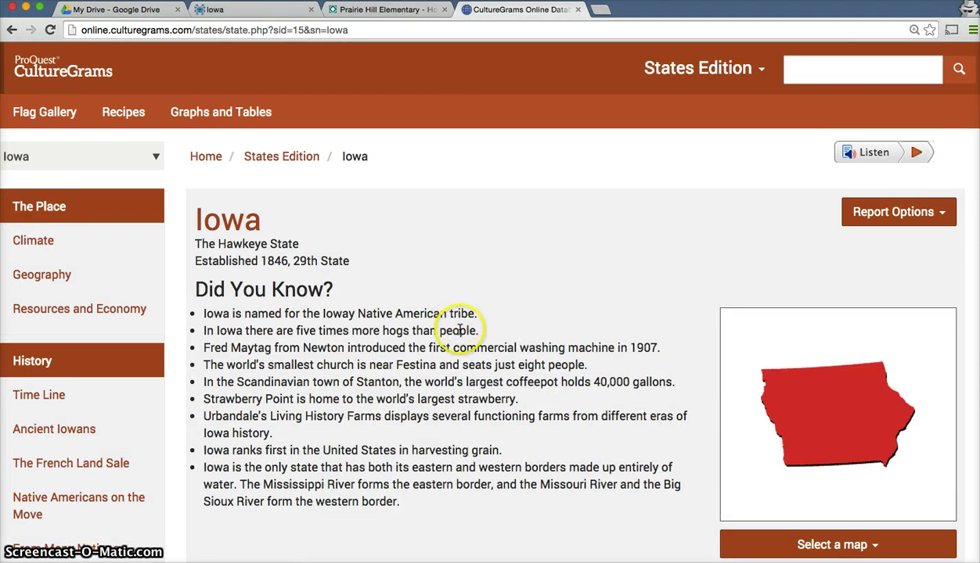
scroll(449, 395, "down", 2)
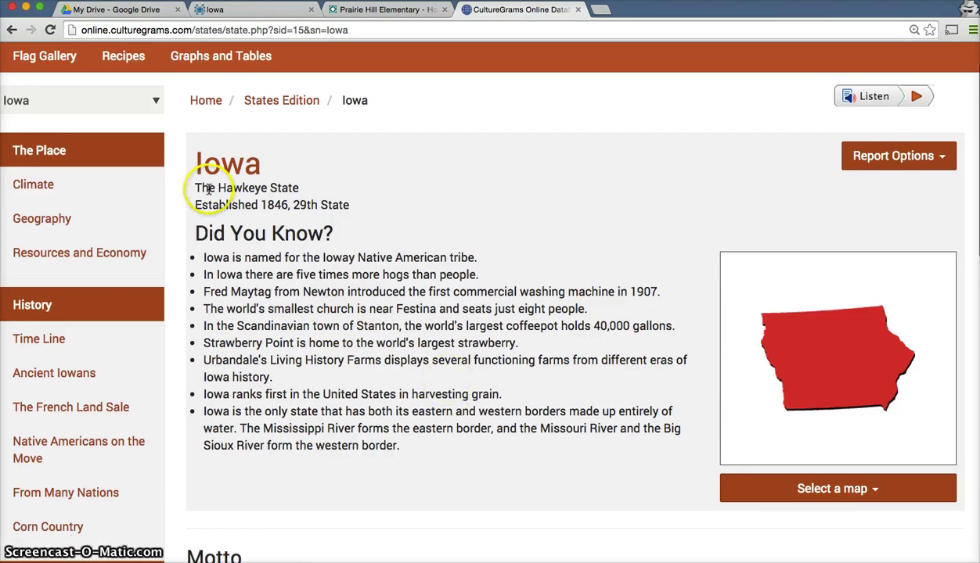
scroll(196, 178, "down", 2)
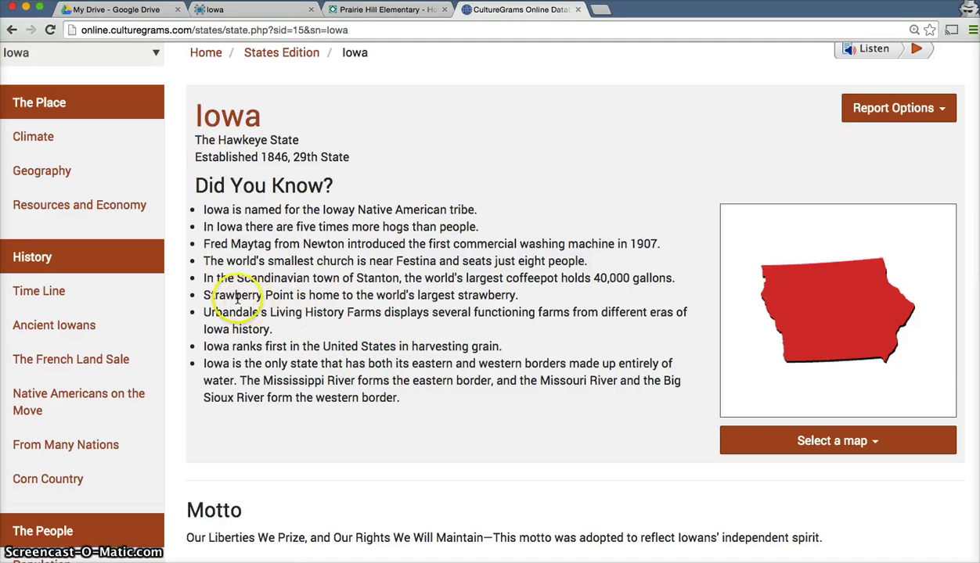
mouse_move(203, 295)
left_mouse_down()
mouse_move(302, 295)
mouse_move(394, 277)
mouse_move(480, 292)
left_mouse_up()
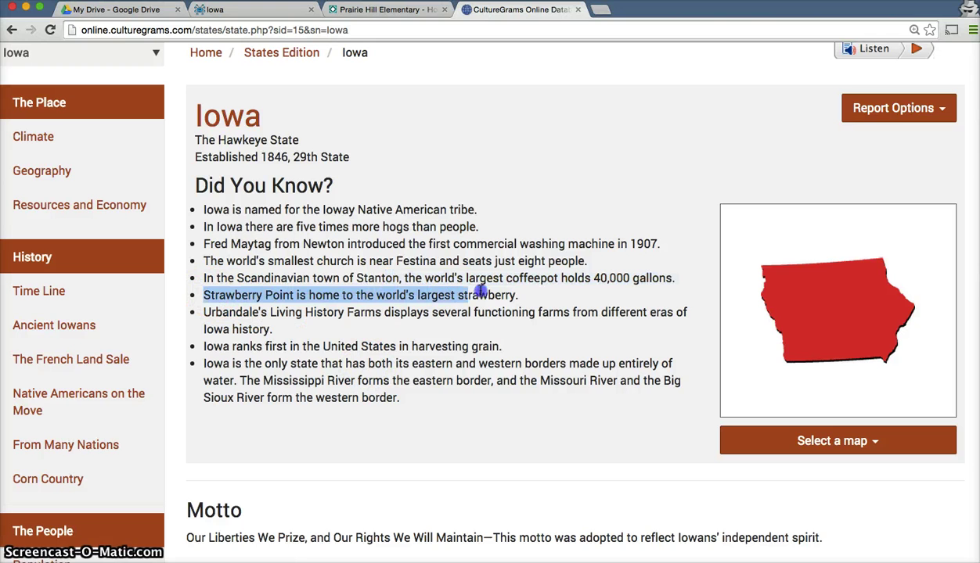
left_click(256, 10)
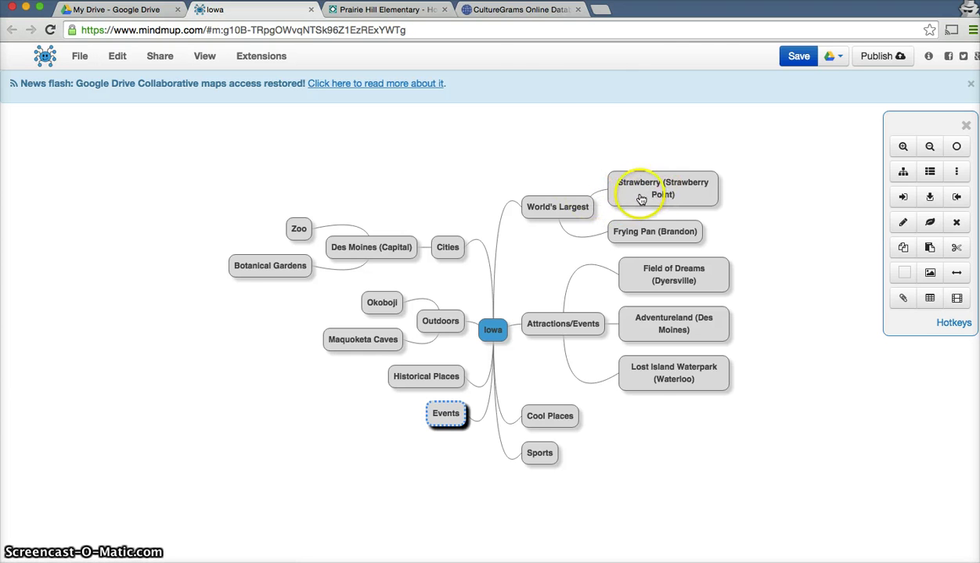
left_click(479, 10)
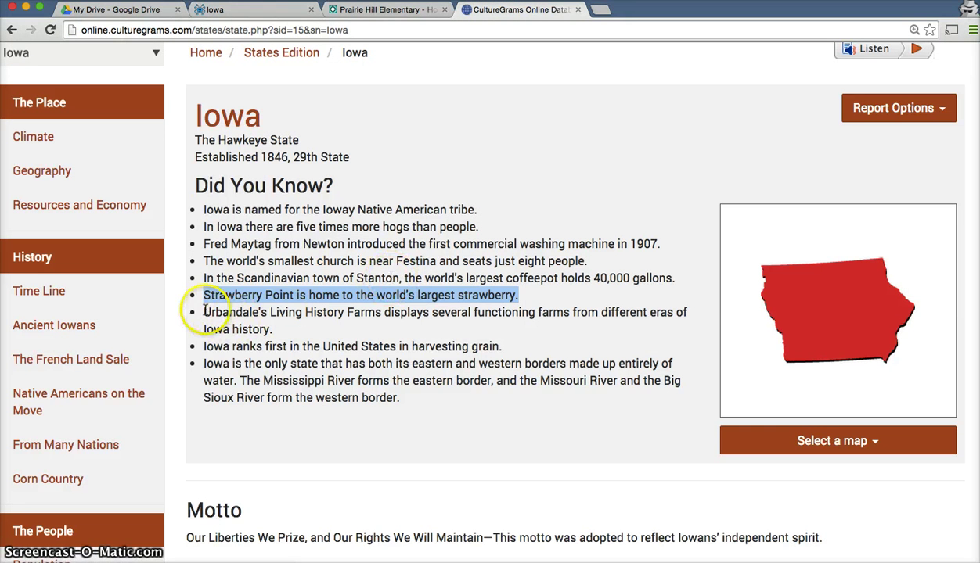
left_click_drag(202, 312, 273, 328)
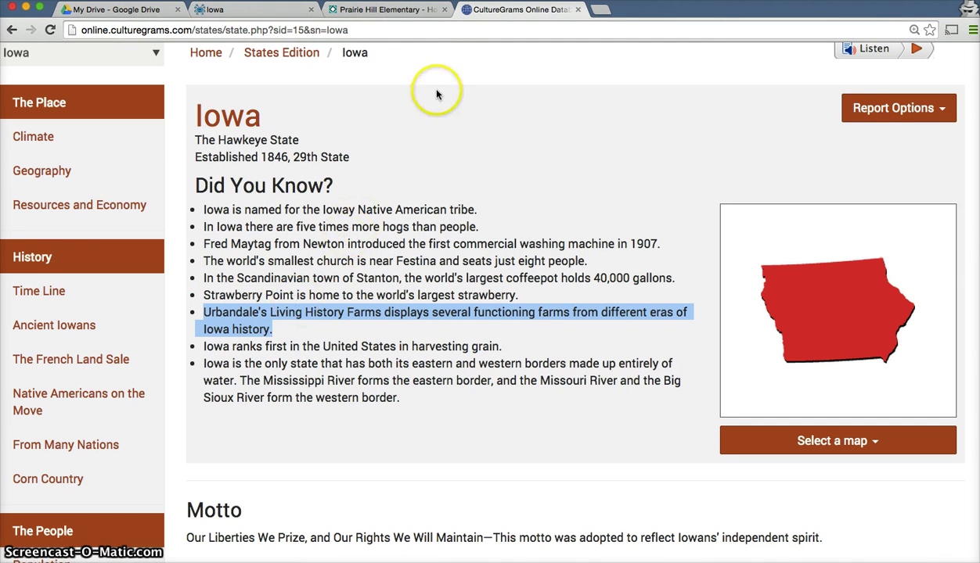
left_click(259, 20)
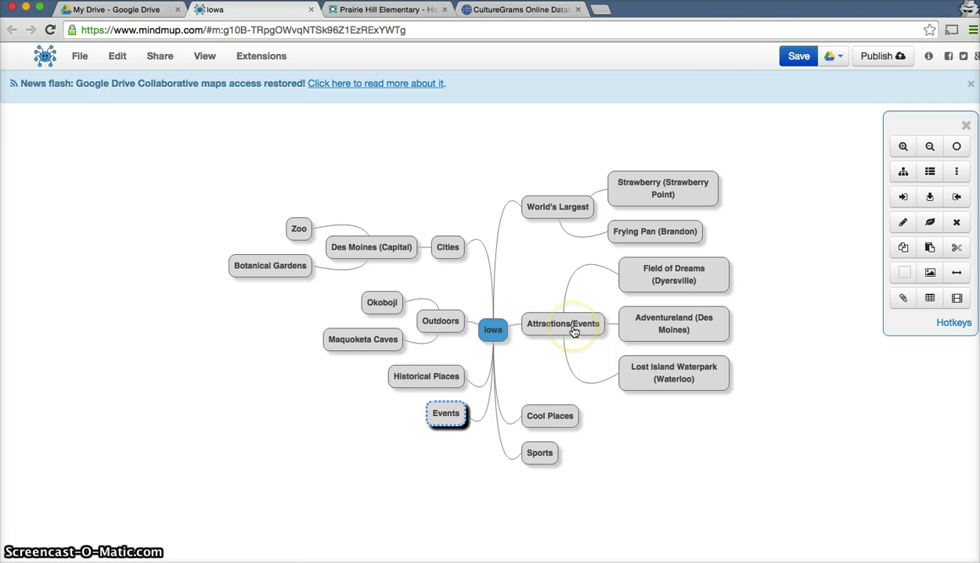
Rename the Attractions/Events node to Attractions.
left_click(573, 329)
double_click(573, 324)
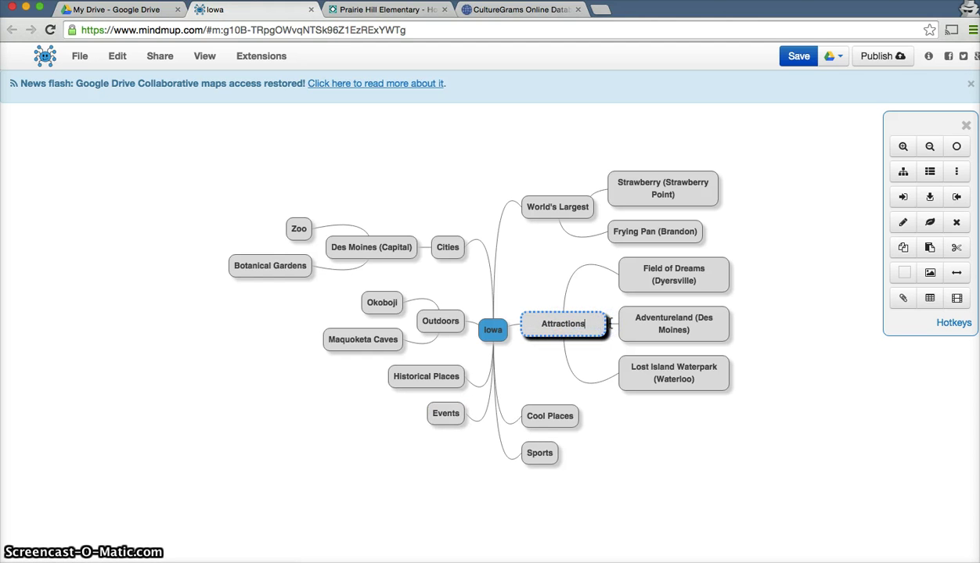
left_click(581, 322)
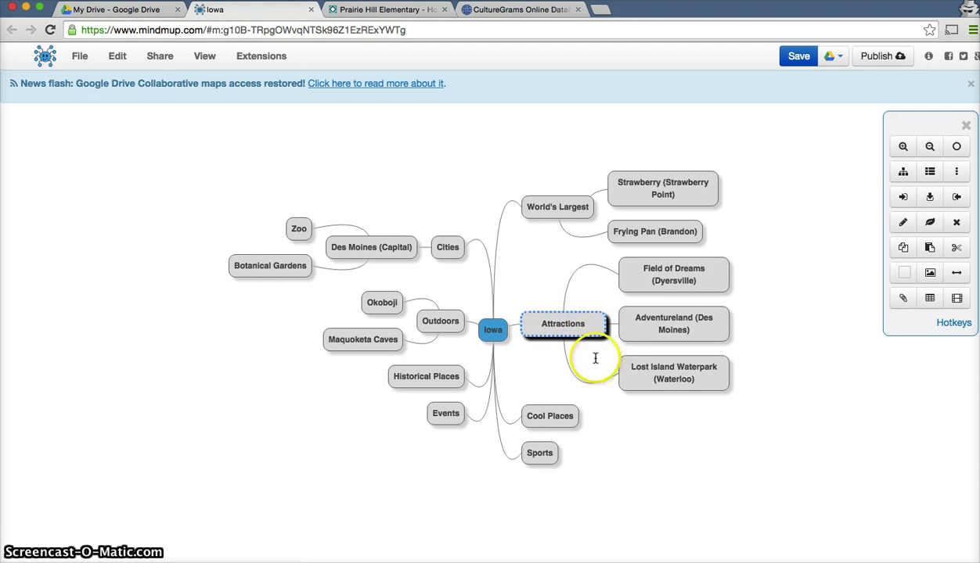
left_click(580, 357)
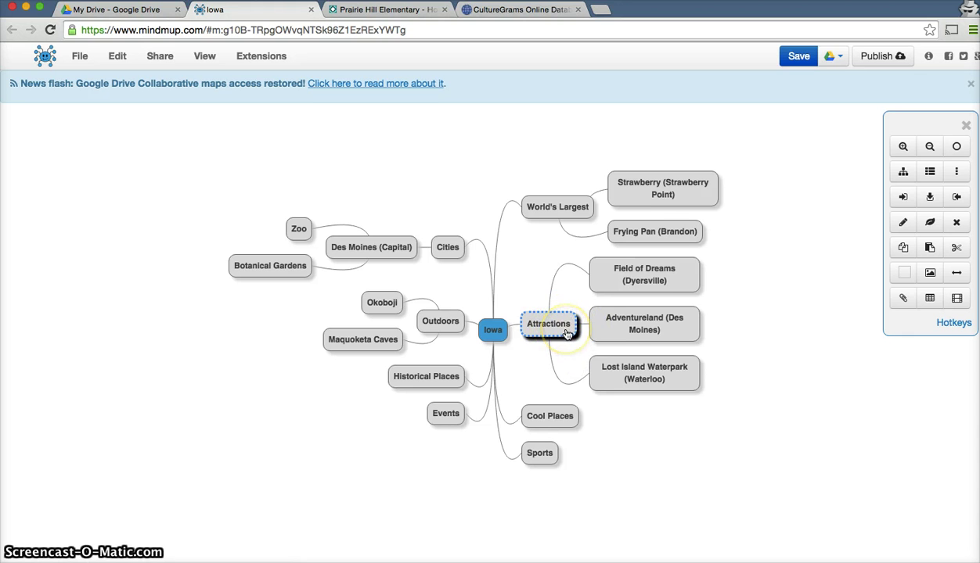
Add a Living History Farms child node under Attractions.
key("Tab")
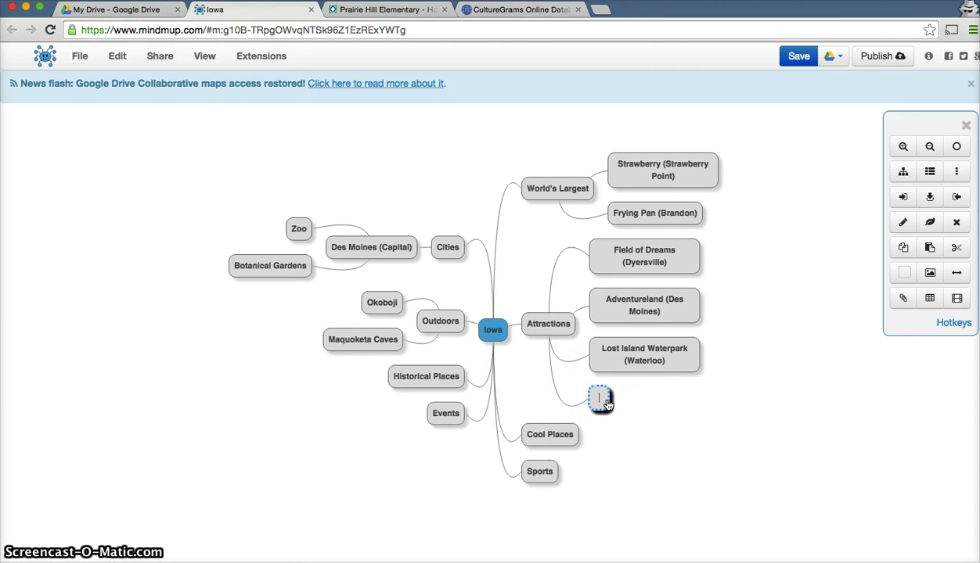
type("Living Histor")
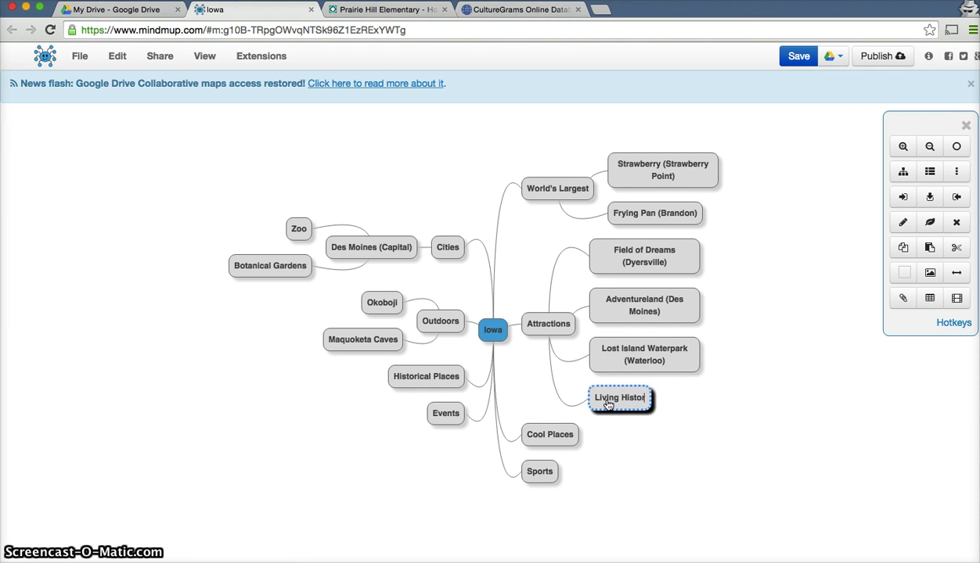
type("y Farms")
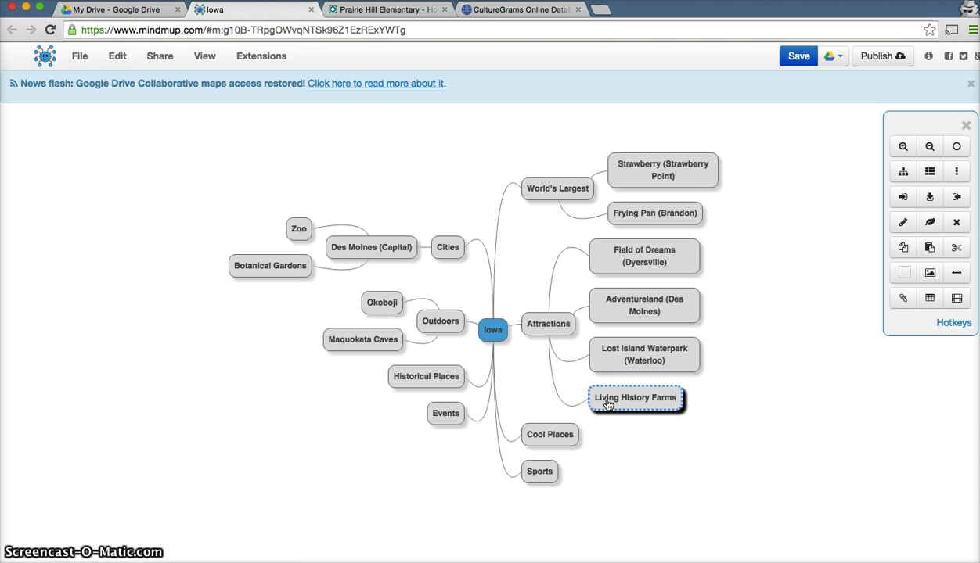
left_click(696, 497)
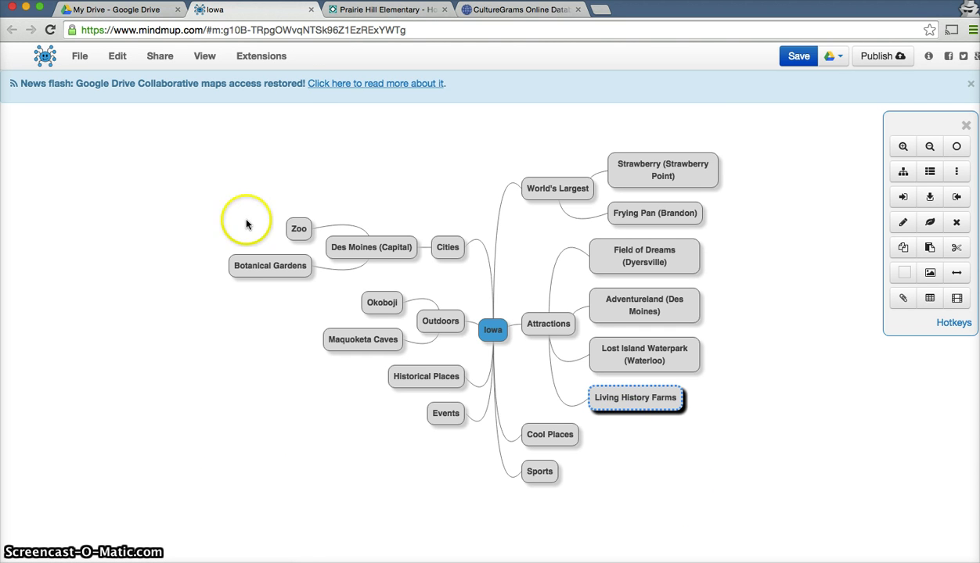
Glance at the CultureGrams and Prairie Hill library tabs, then return to the Iowa mind map.
left_click(517, 9)
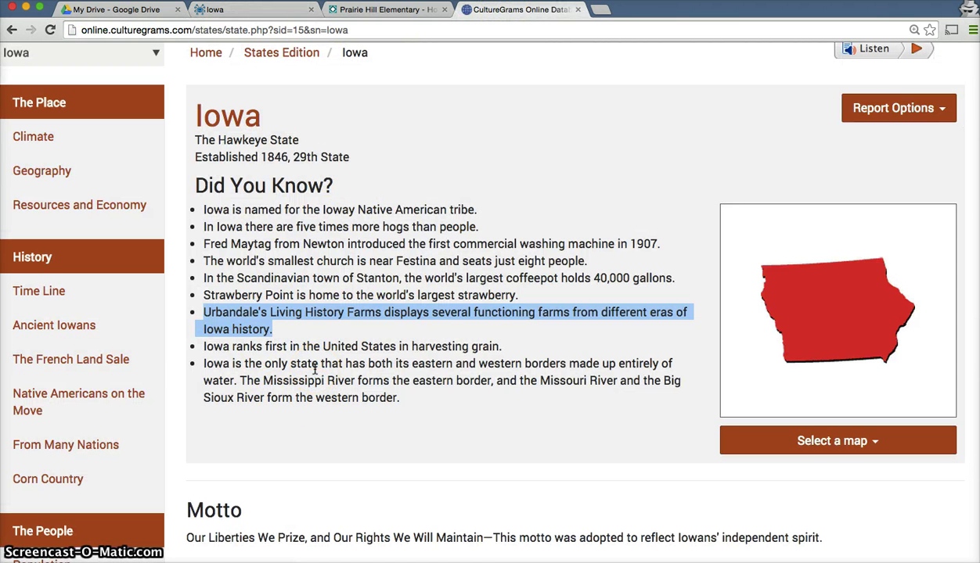
left_click(382, 10)
left_click(280, 14)
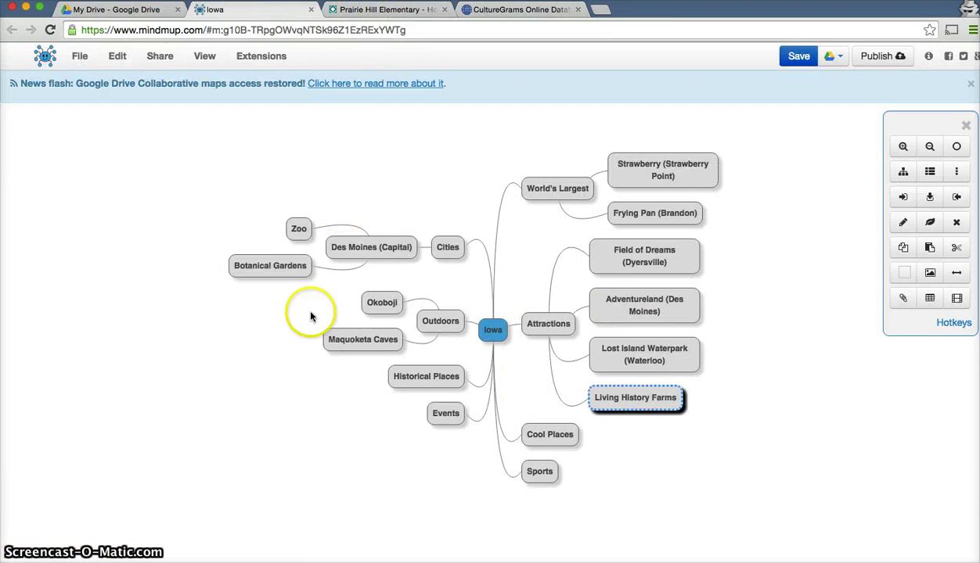